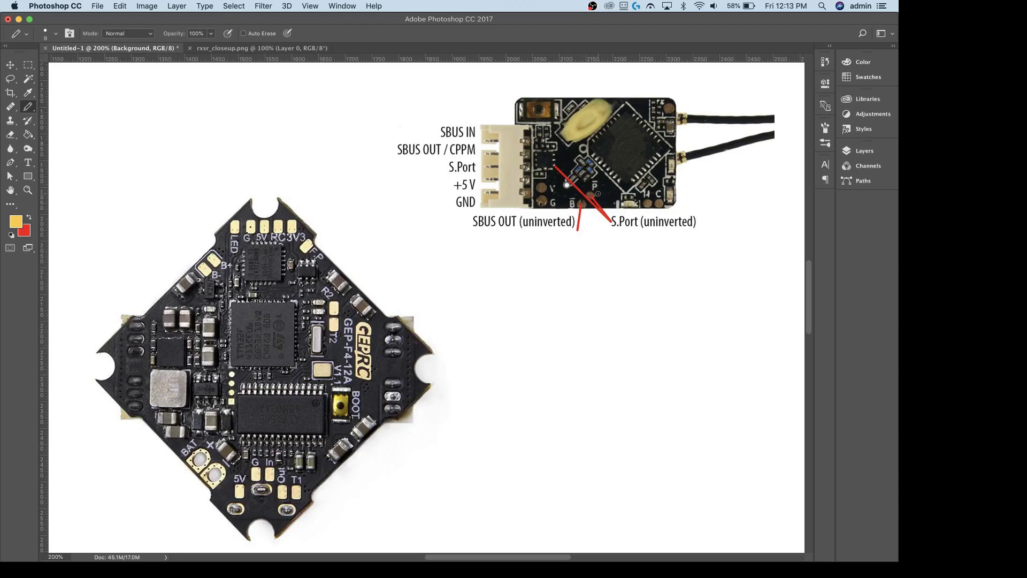
Step: Draw yellow wiring from the receiver's uninverted S.Port pad to T2, +5 V to 5V and GND to G, marking the S.Port label with an overlined P
mouse_move(618, 244)
left_mouse_down()
mouse_move(618, 258)
mouse_move(613, 236)
mouse_move(626, 234)
left_mouse_up()
mouse_move(591, 201)
left_mouse_down()
mouse_move(591, 243)
mouse_move(337, 325)
mouse_move(345, 314)
left_mouse_up()
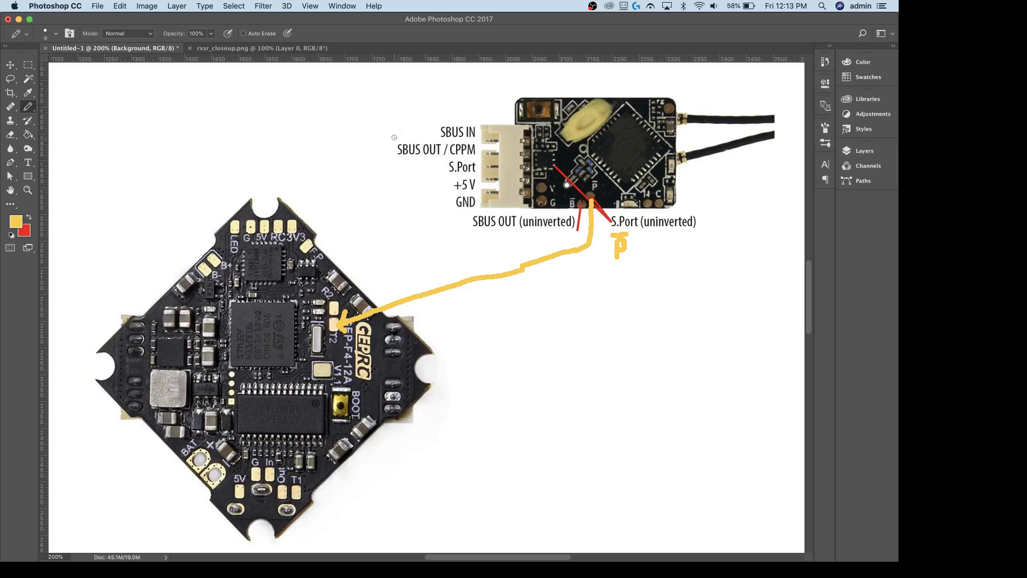
mouse_move(485, 179)
left_mouse_down()
mouse_move(284, 181)
mouse_move(263, 203)
mouse_move(267, 221)
left_mouse_up()
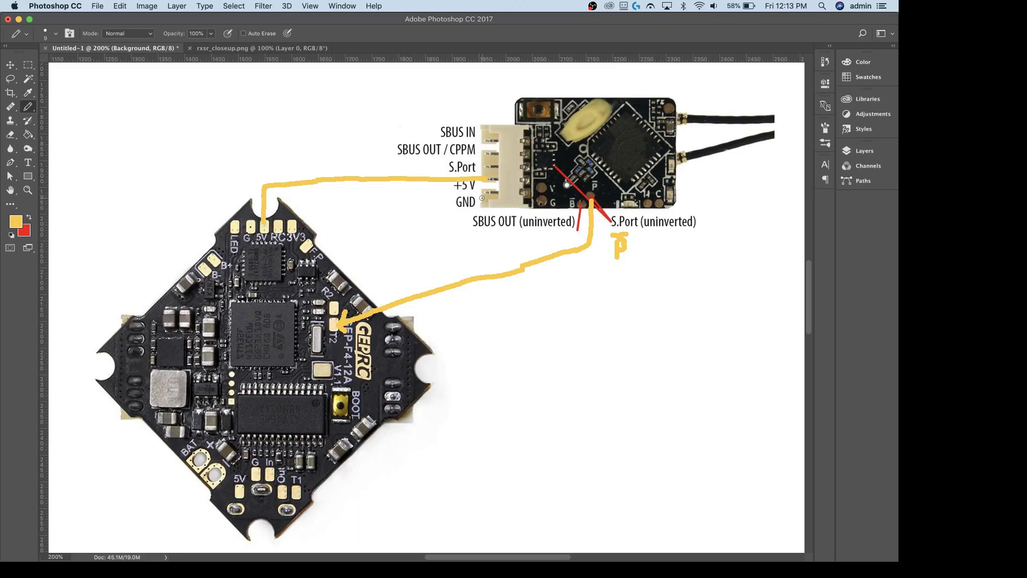
mouse_move(482, 198)
left_mouse_down()
mouse_move(270, 201)
mouse_move(271, 210)
mouse_move(245, 188)
mouse_move(250, 222)
left_mouse_up()
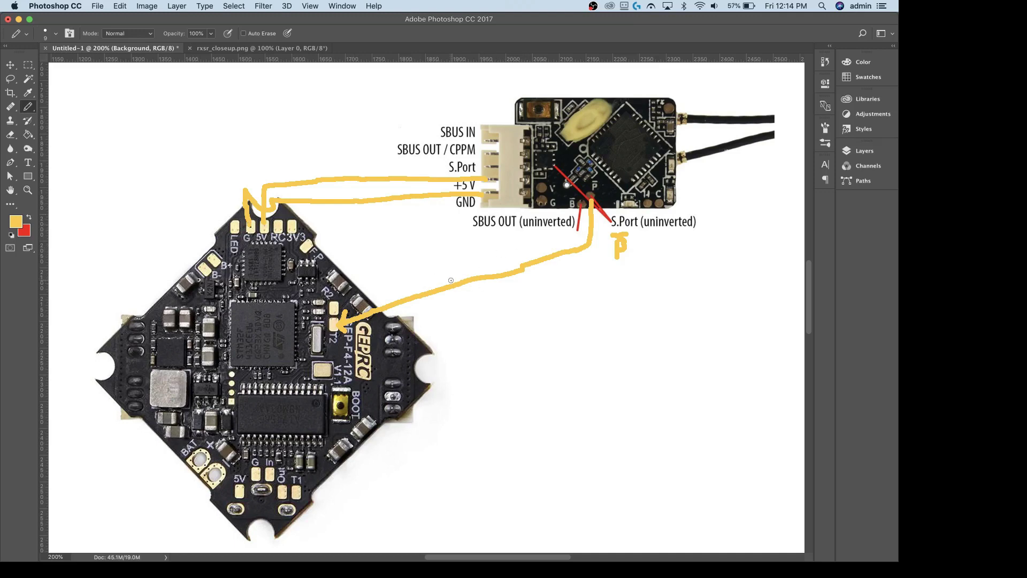
left_click(865, 150)
left_click(717, 206)
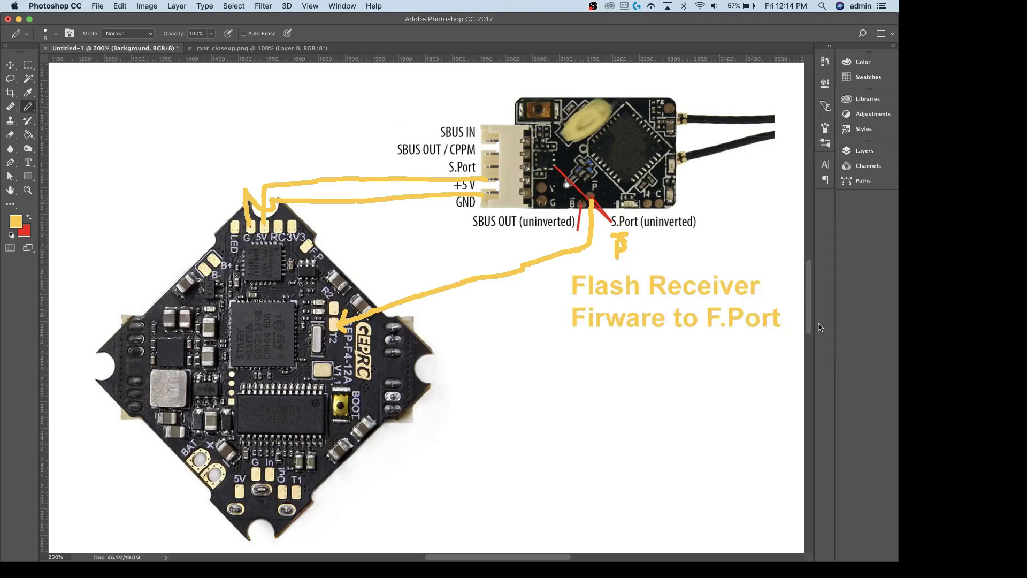
Step: Switch to Chrome and examine the version and F.Port notes of the ACCESS firmware release on FrSky's R-XSR page
mouse_move(883, 276)
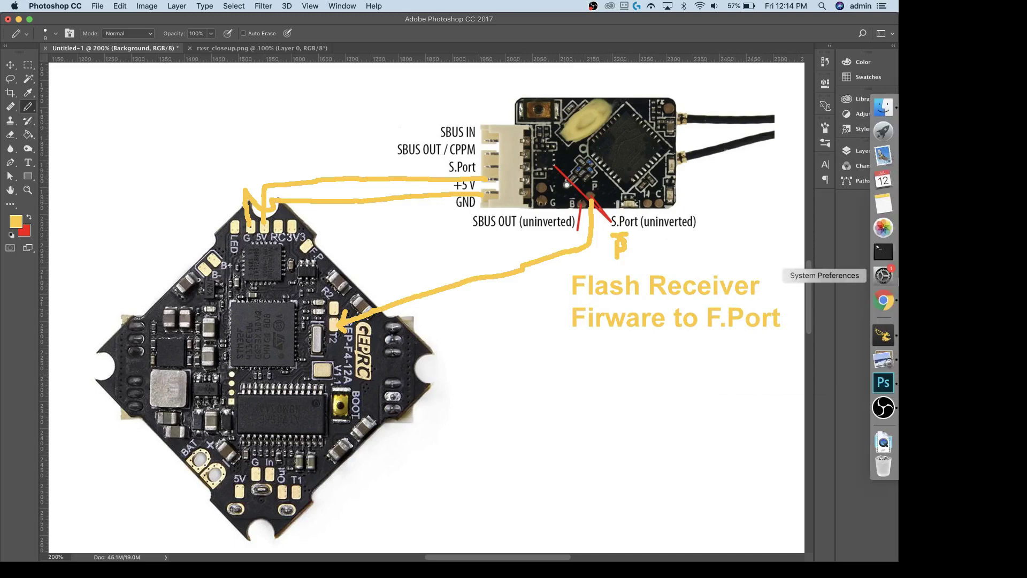
left_click(884, 300)
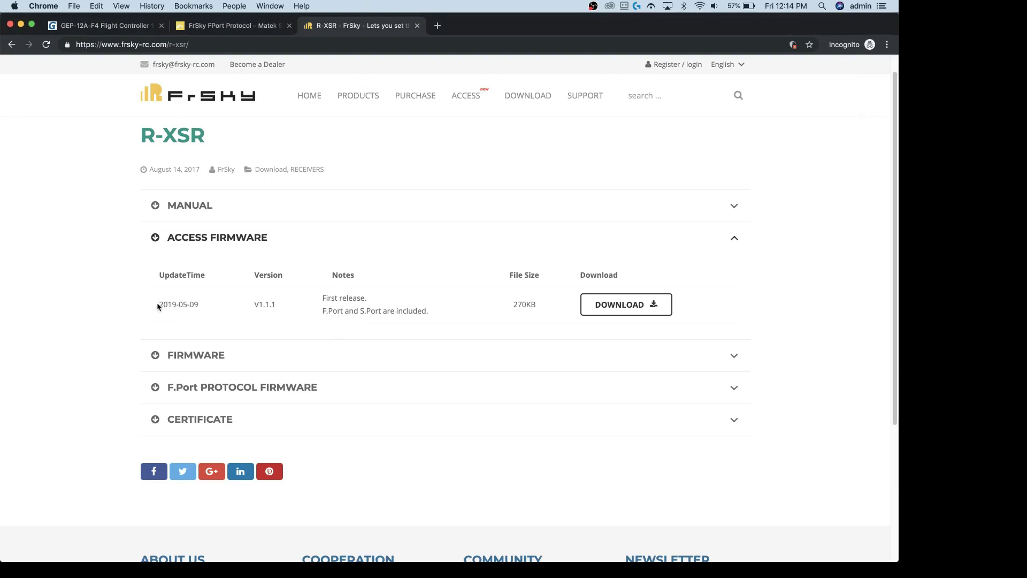
left_click_drag(157, 304, 345, 308)
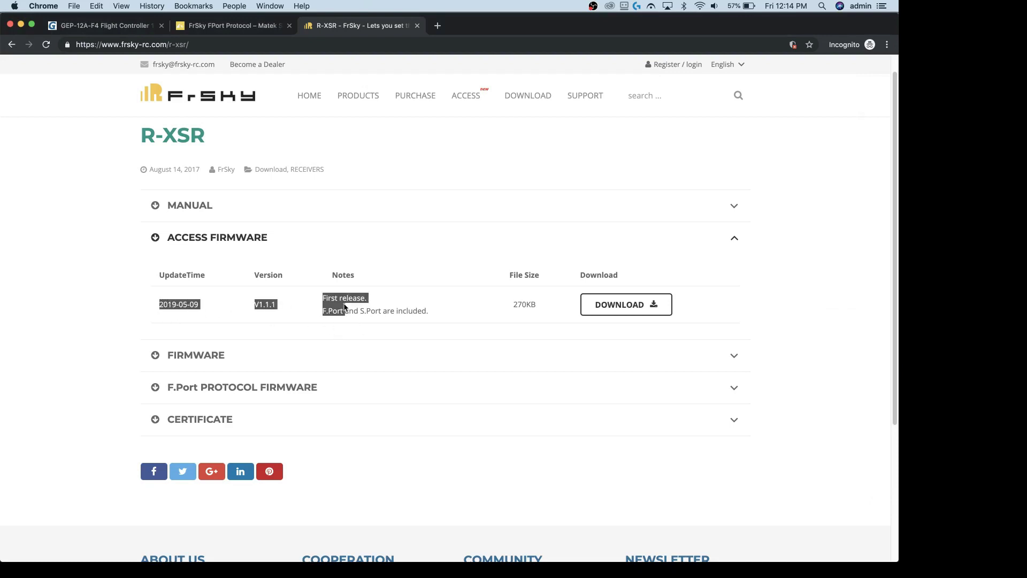
left_click(282, 314)
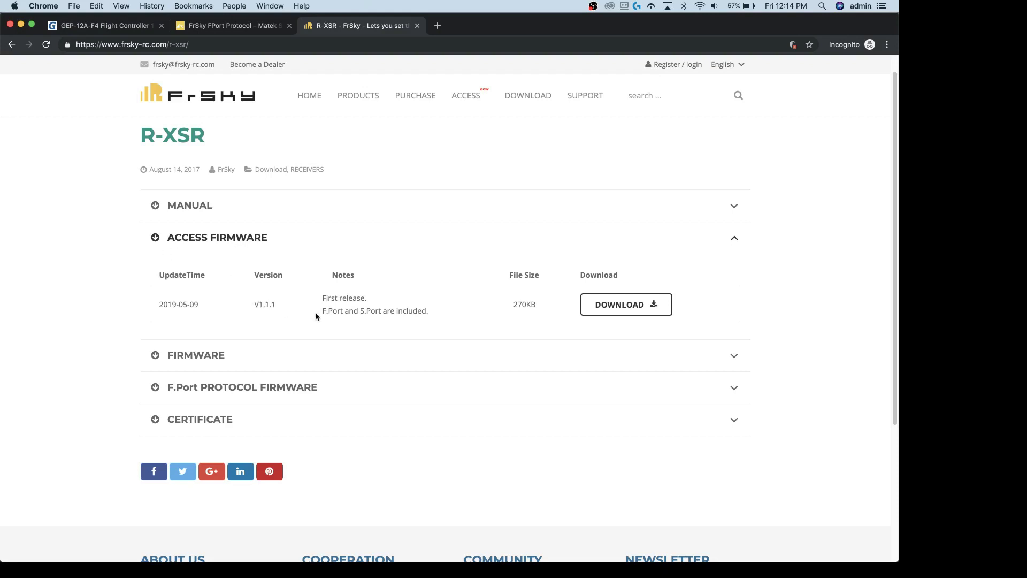
left_click_drag(322, 312, 345, 312)
double_click(372, 310)
left_click_drag(346, 314, 322, 297)
left_click(347, 311)
Step: Expand the F.Port protocol firmware section to review its releases, and return to the ACCESS firmware section
left_click(204, 390)
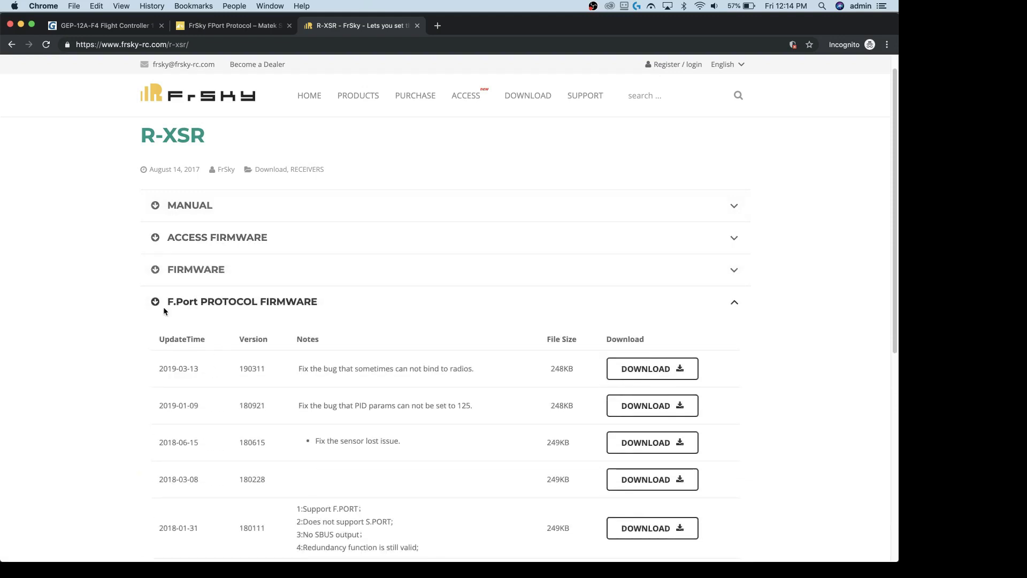
scroll(252, 304, "down", 2)
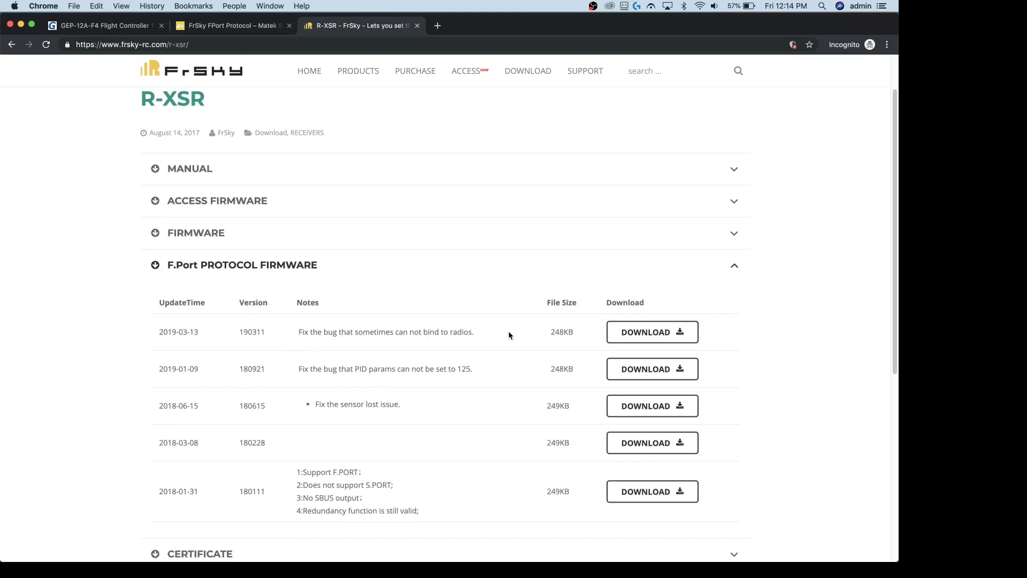
scroll(273, 324, "up", 1)
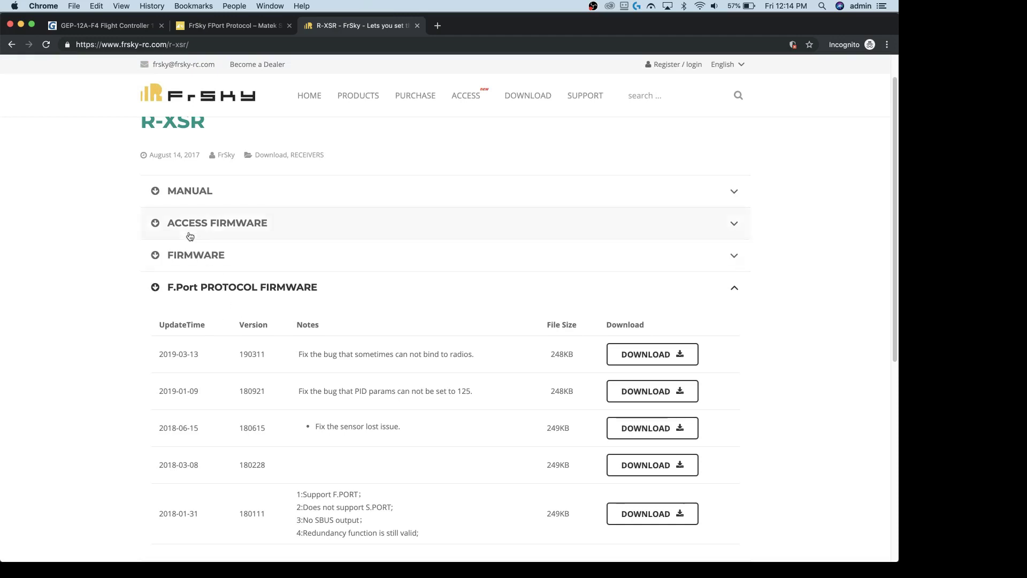
left_click(214, 223)
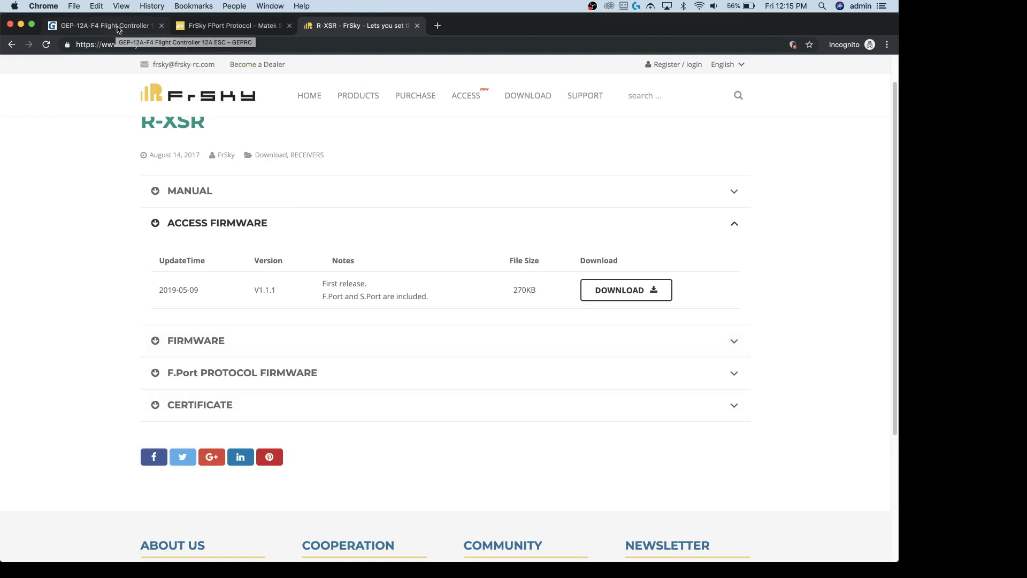
Step: Look up the firmware target in the specifications on the GEP-12A-F4 flight controller page
left_click(118, 30)
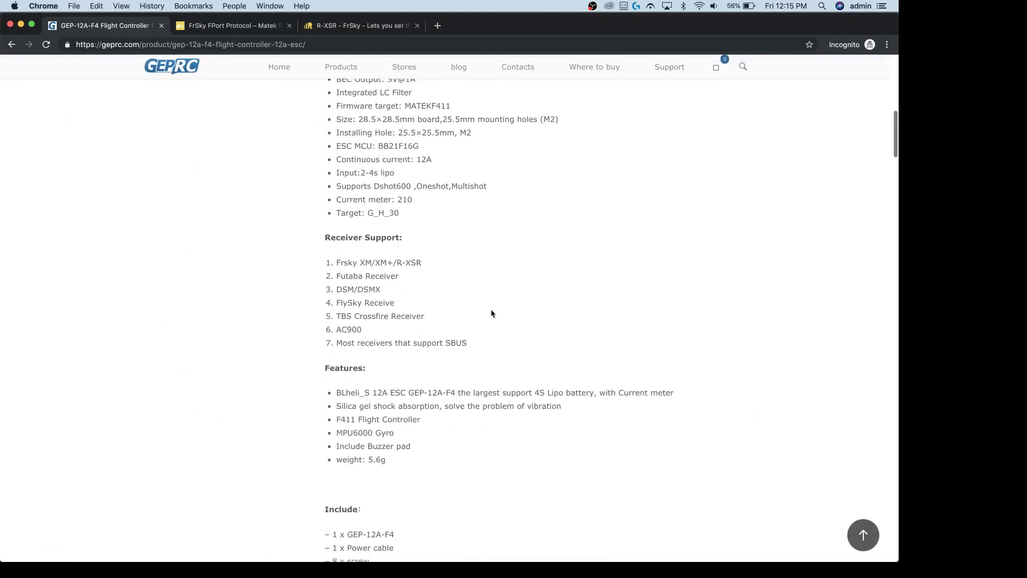
scroll(491, 314, "up", 3)
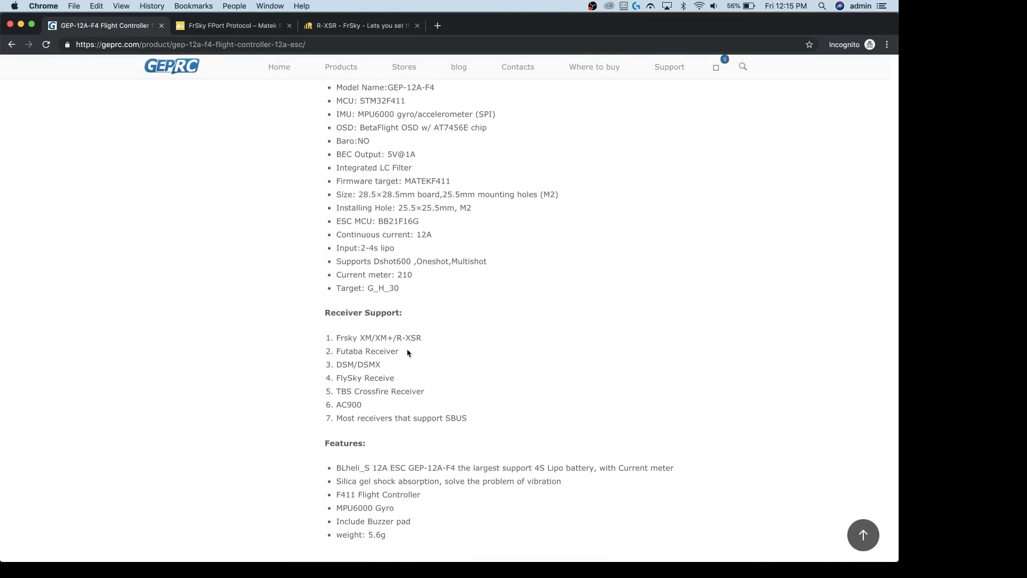
scroll(442, 213, "up", 1)
double_click(433, 202)
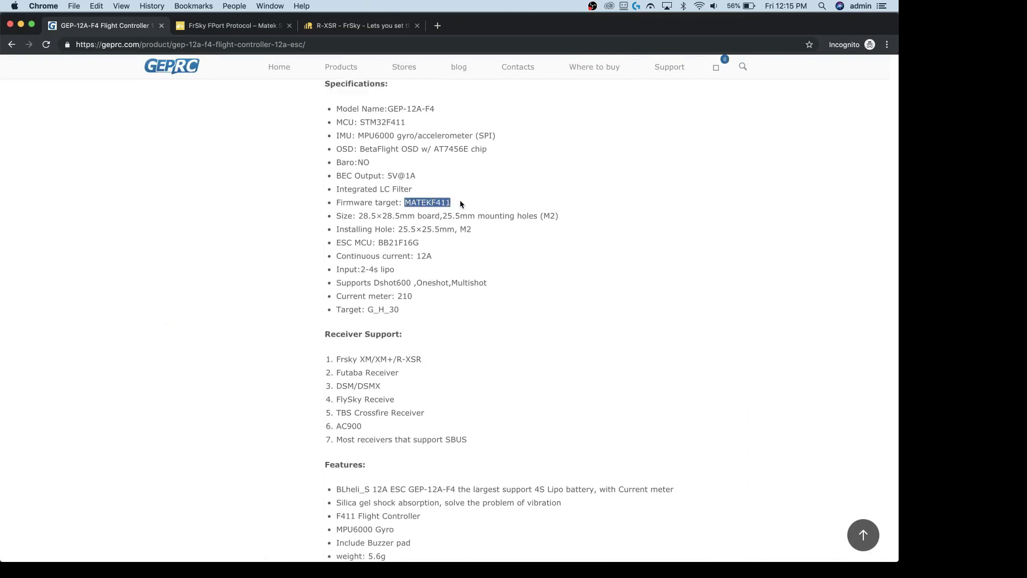
left_click_drag(452, 202, 432, 201)
Step: Examine the Betaflight F405 & F411 series column on Matek's FrSky FPort Protocol page for its SmartPort, UART and CLI command requirements
left_click(213, 29)
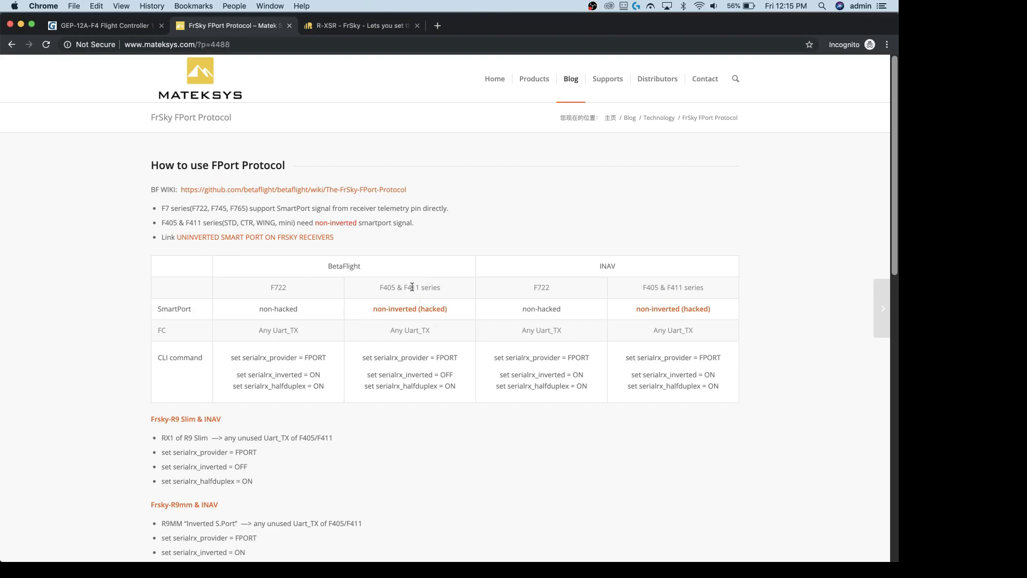
left_click_drag(421, 287, 442, 287)
left_click(373, 309)
left_click_drag(452, 309, 385, 311)
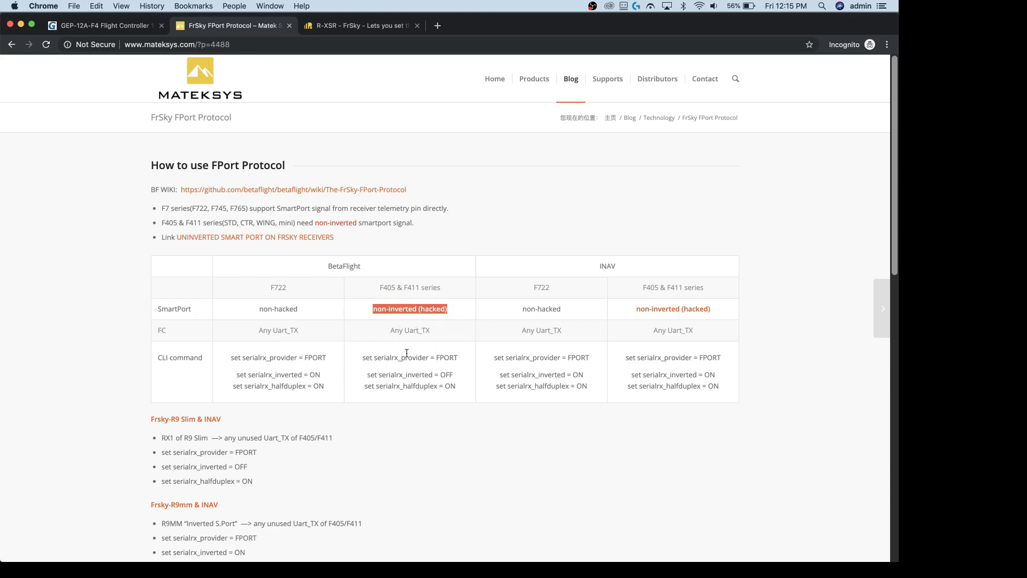
left_click_drag(392, 330, 432, 333)
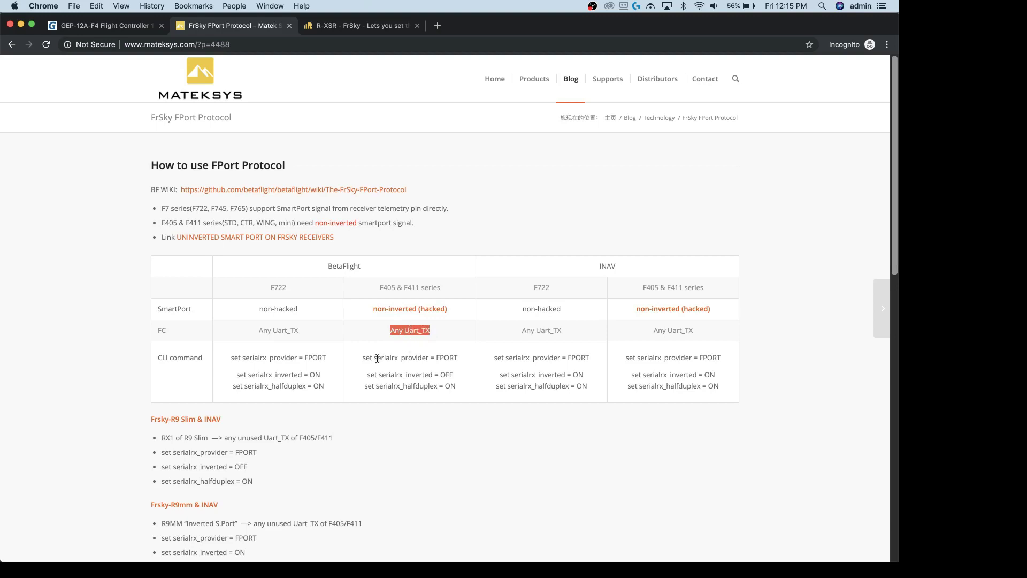
left_click_drag(363, 360, 459, 389)
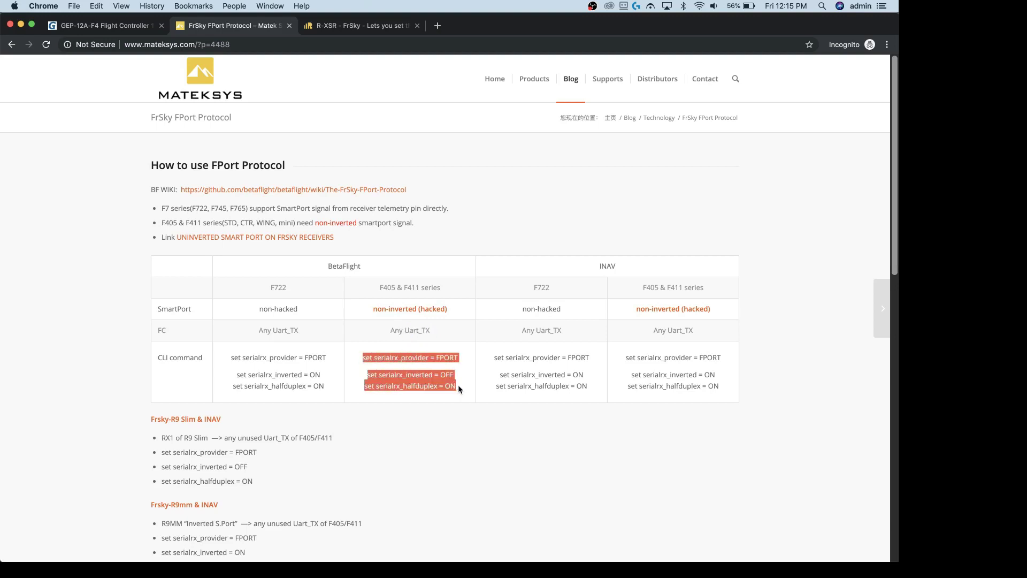
left_click(470, 372)
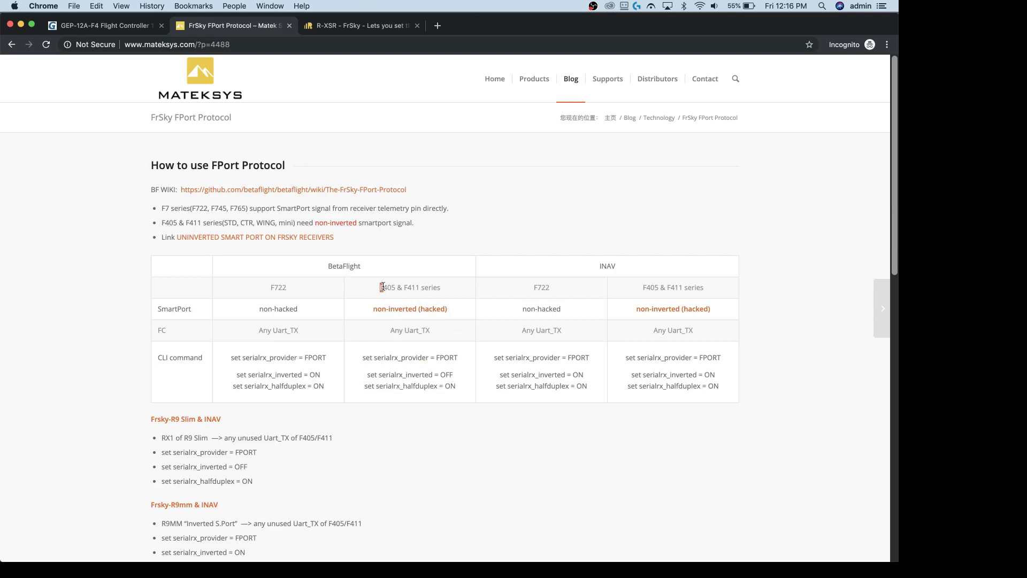
left_click_drag(383, 287, 444, 325)
left_click(456, 358)
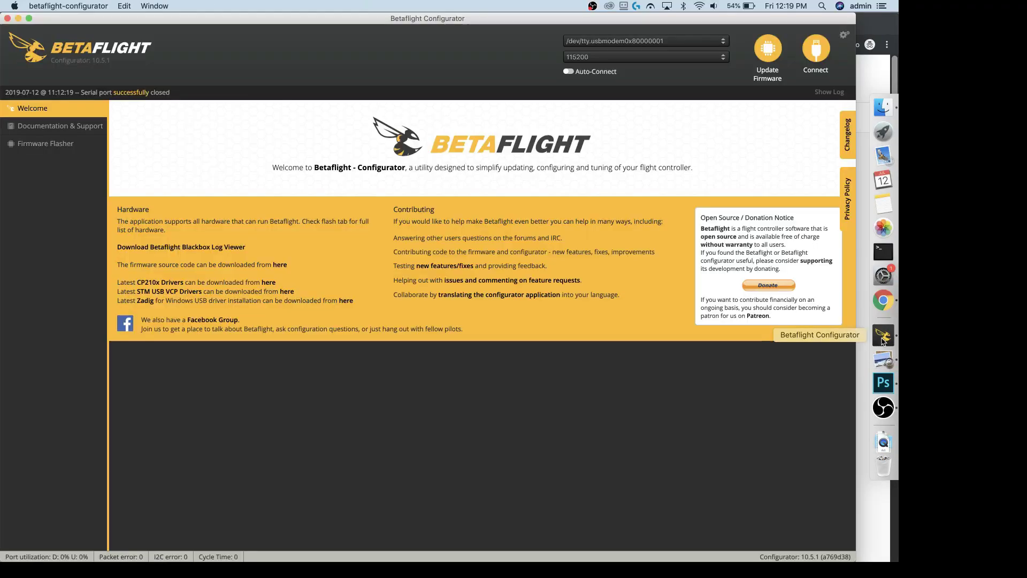
Step: Connect to the flight controller in Betaflight Configurator and bring up the receiver settings in its configuration
left_click(815, 53)
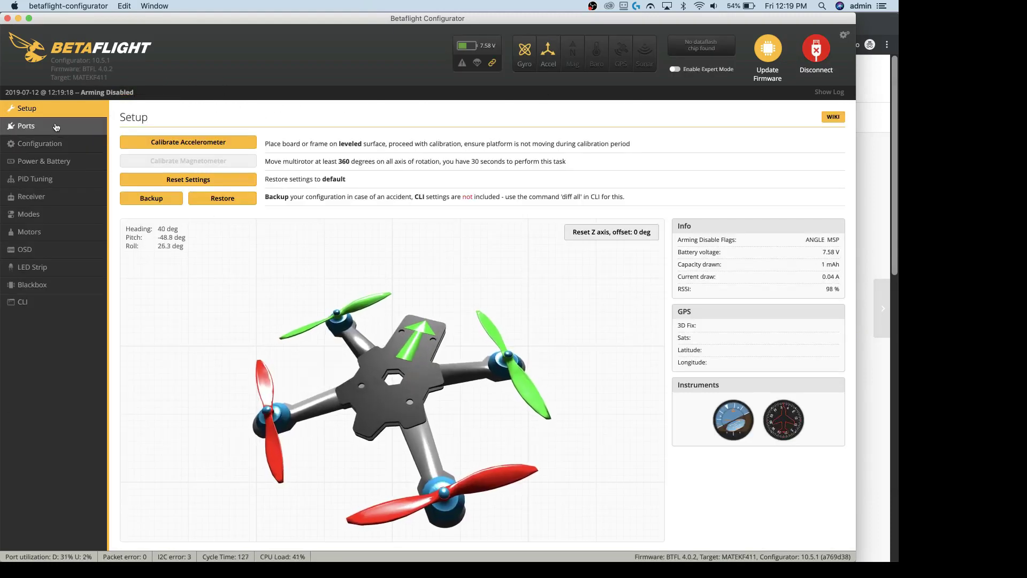
left_click(43, 143)
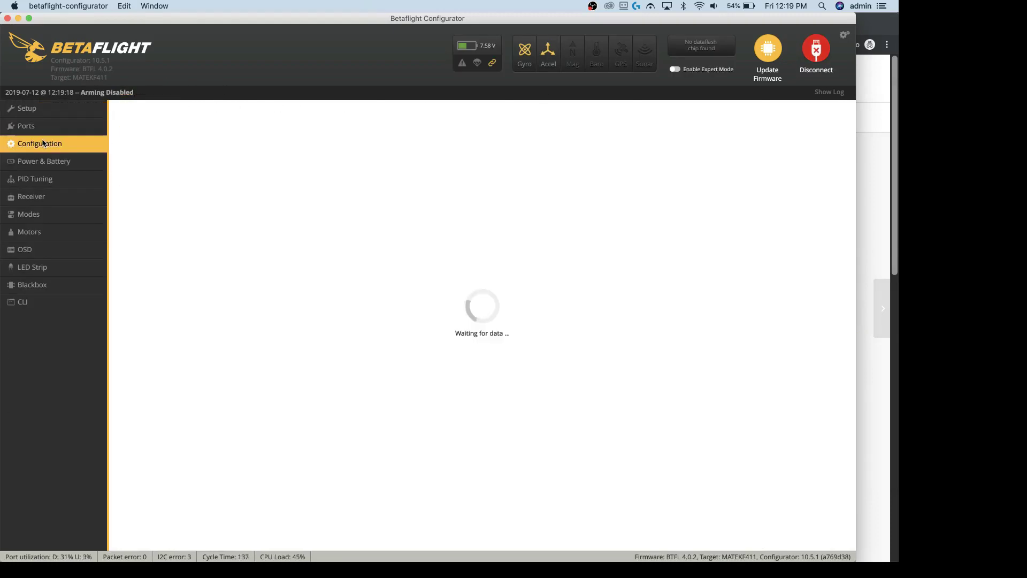
scroll(325, 230, "down", 10)
scroll(274, 239, "up", 3)
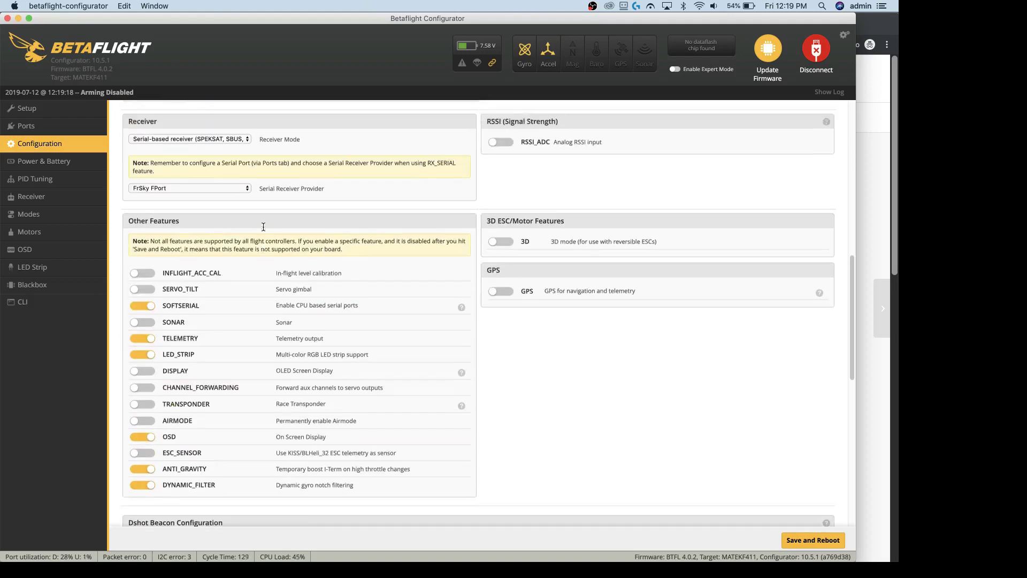
Step: Keep the receiver mode on Serial-based receiver and choose FrSky FPort as the serial receiver provider
left_click(187, 199)
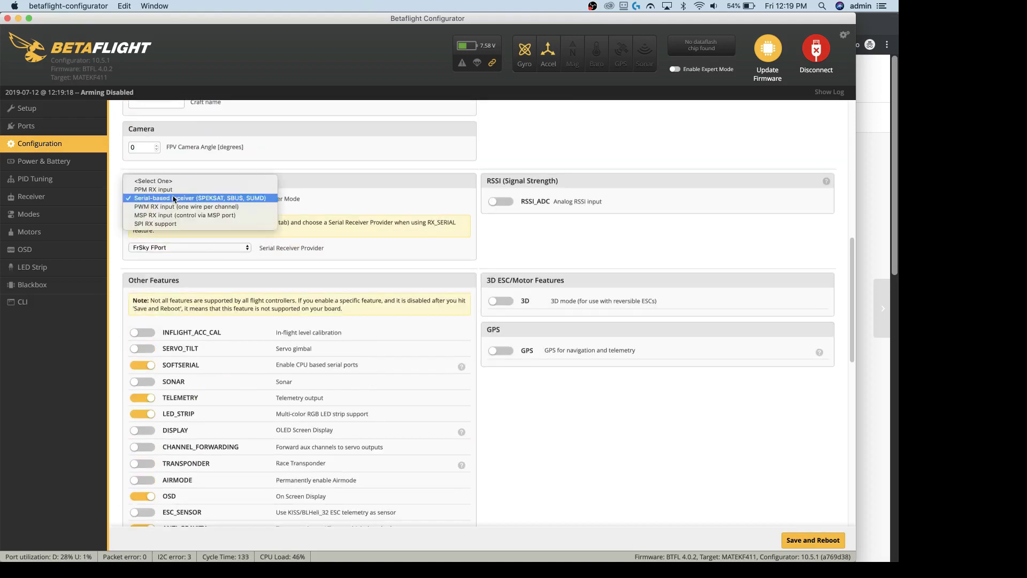
left_click(327, 185)
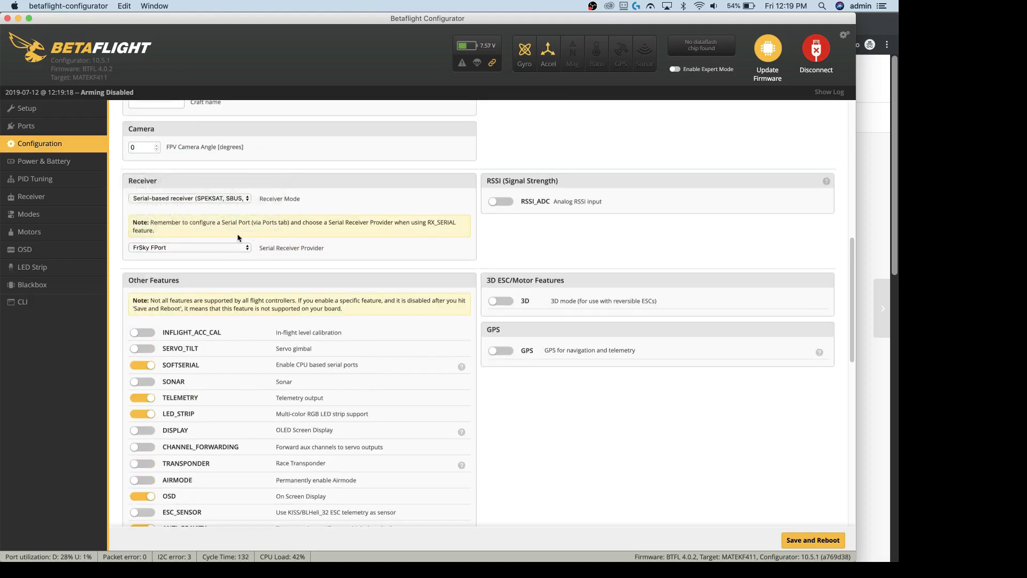
left_click(154, 247)
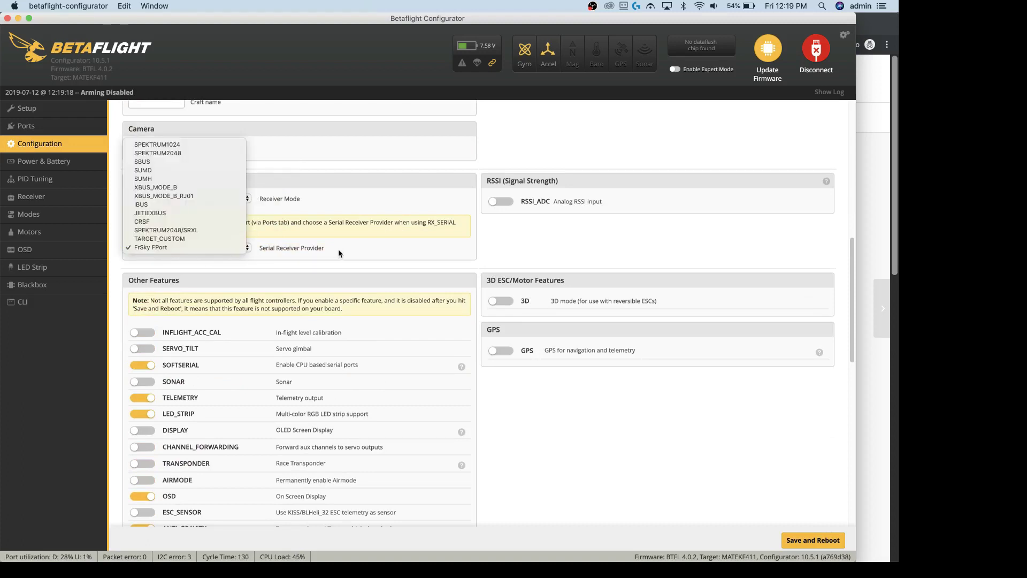
left_click(210, 249)
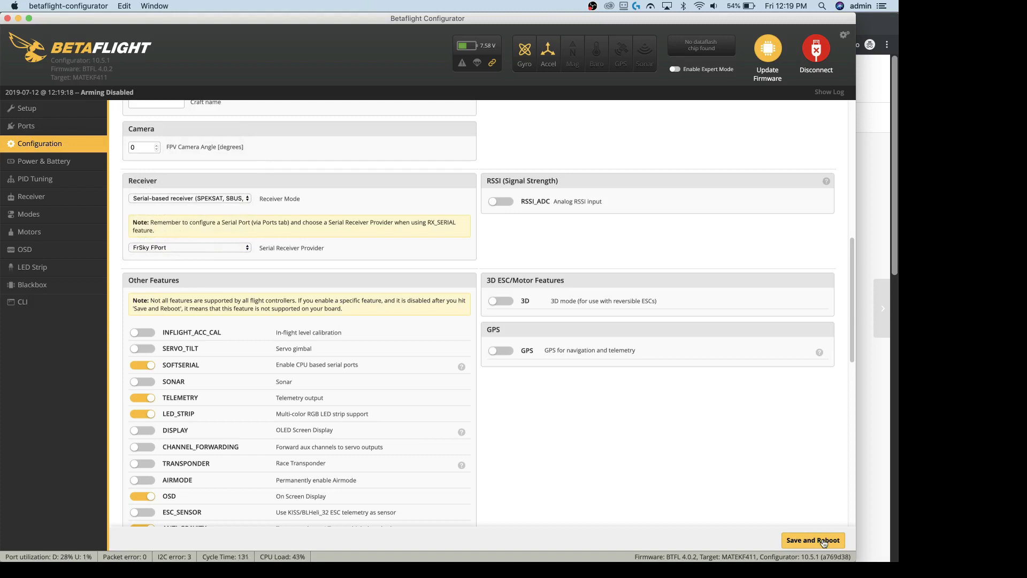
scroll(375, 270, "up", 2)
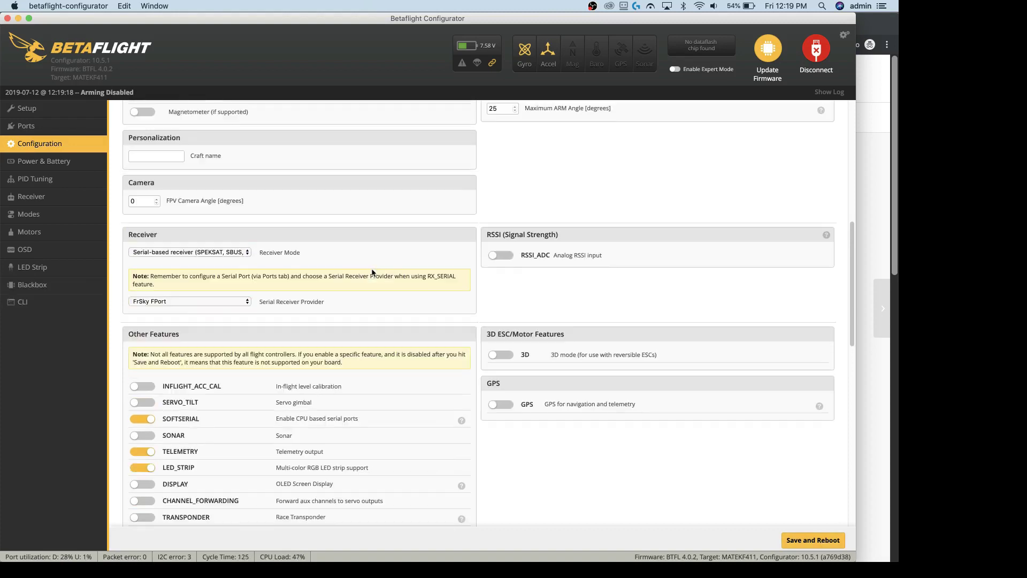
Step: Run "get serial" in the CLI and examine the serialrx provider, inversion, half-duplex and serial update rate settings
left_click(37, 304)
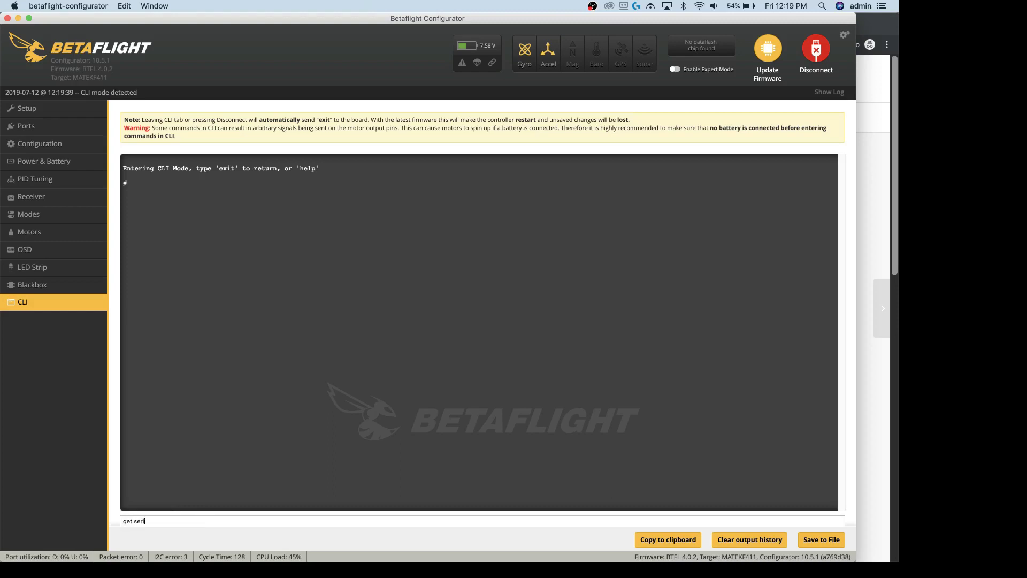
type("l")
key("Return")
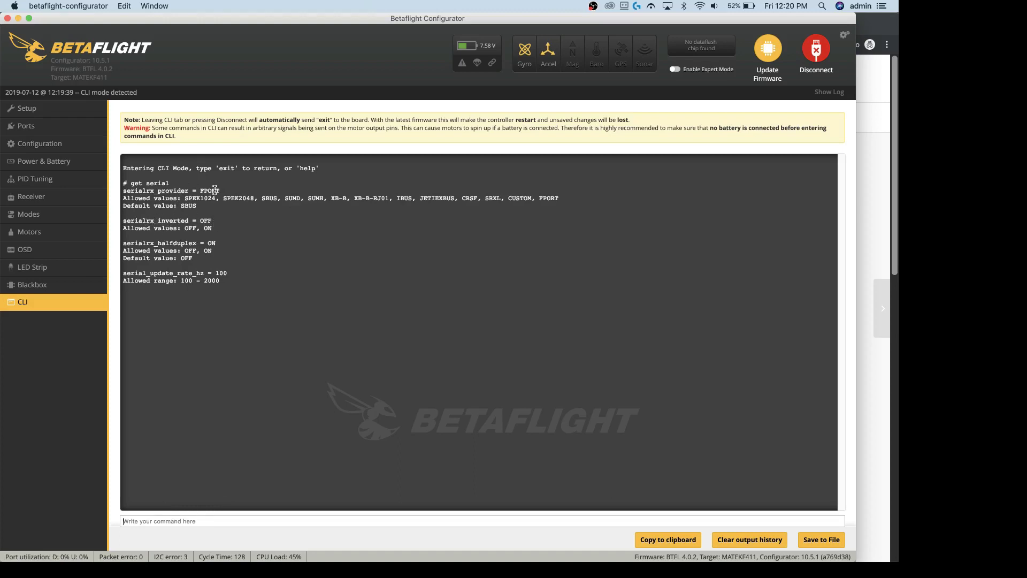
left_click_drag(220, 190, 129, 191)
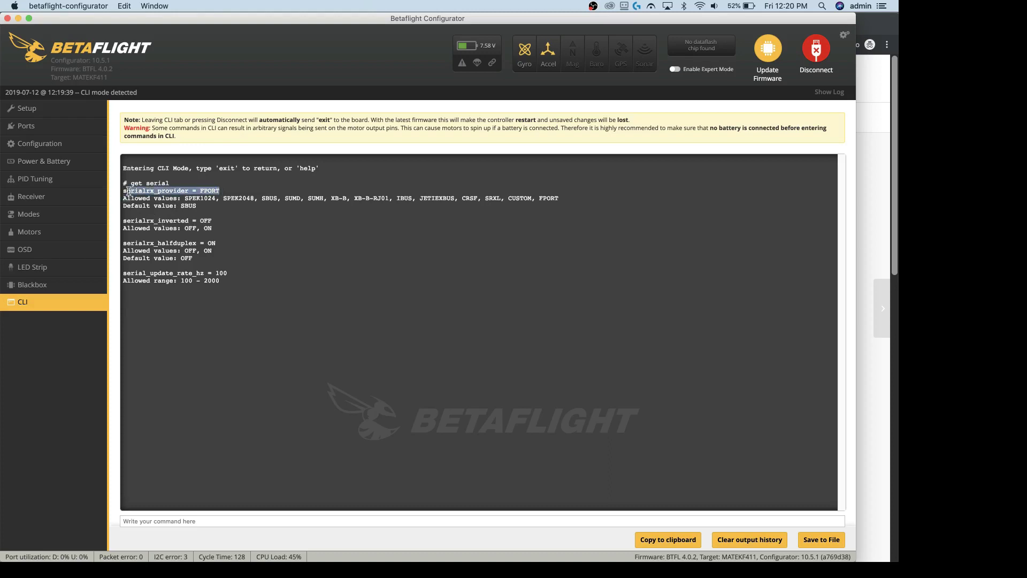
left_click_drag(213, 221, 161, 219)
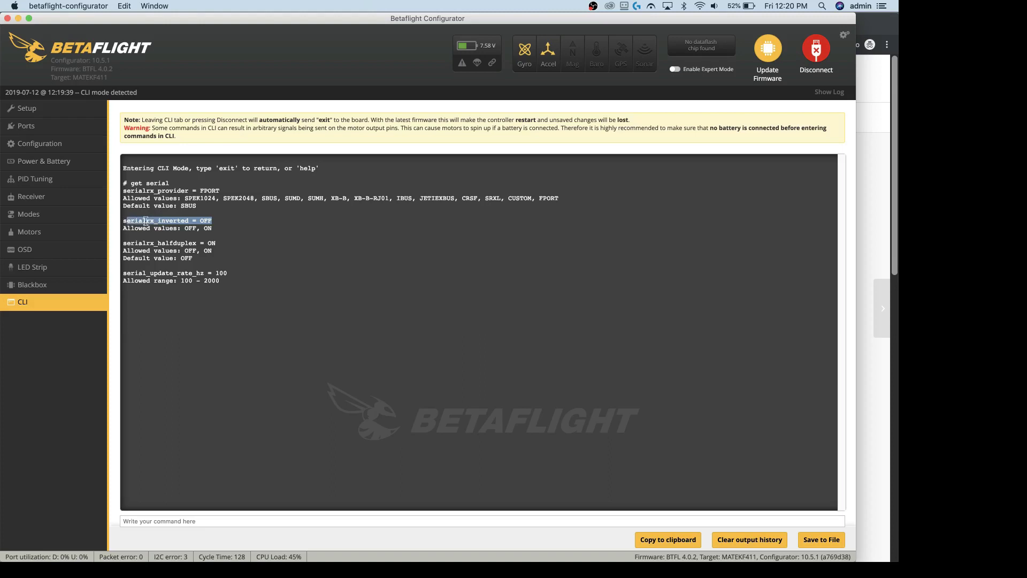
left_click_drag(214, 243, 199, 242)
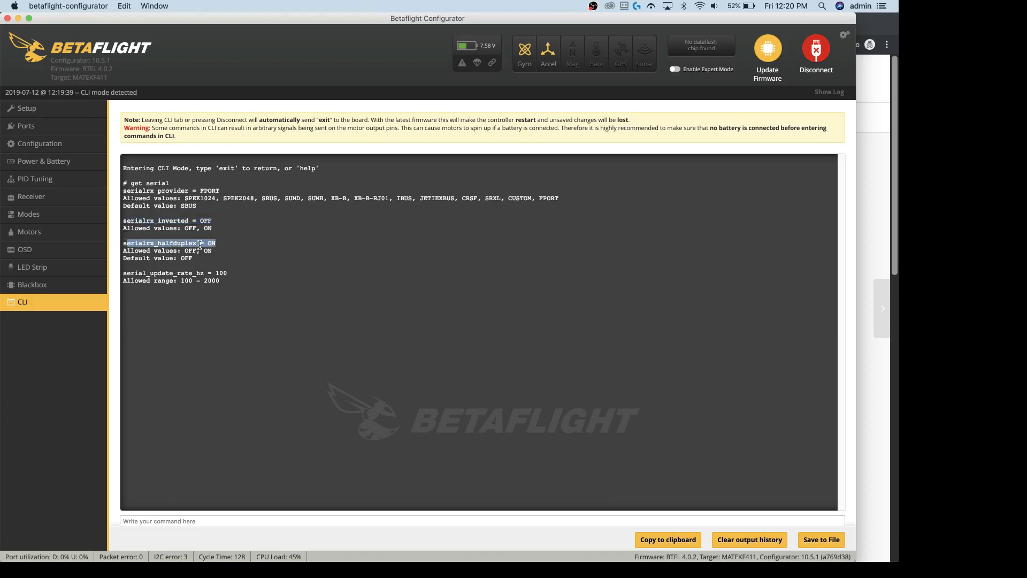
left_click_drag(230, 273, 185, 273)
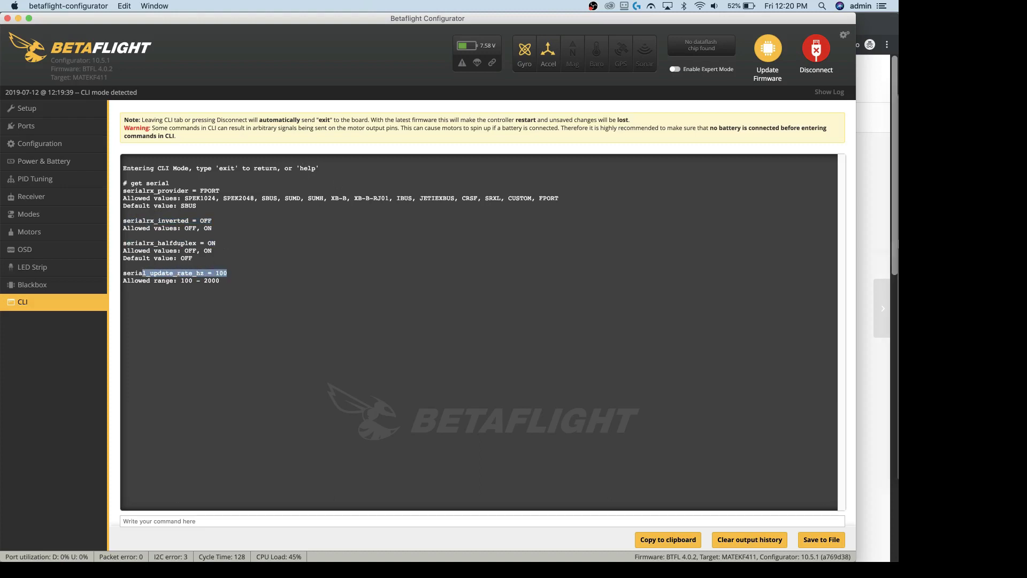
Step: Switch back to Chrome and check the F405 & F411 CLI commands for Betaflight on Matek's FPort page
mouse_move(894, 267)
left_click(891, 301)
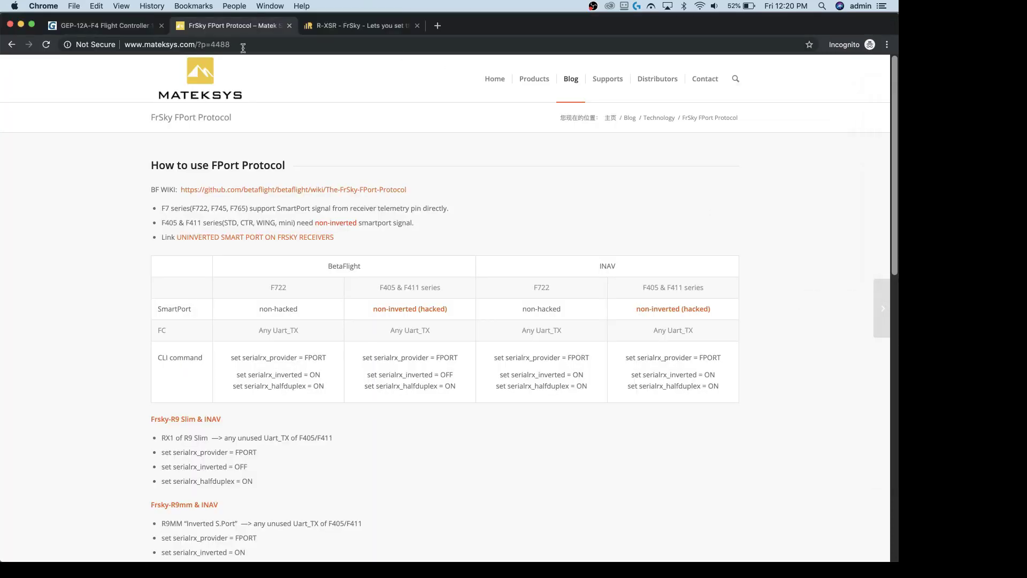
left_click_drag(363, 357, 407, 386)
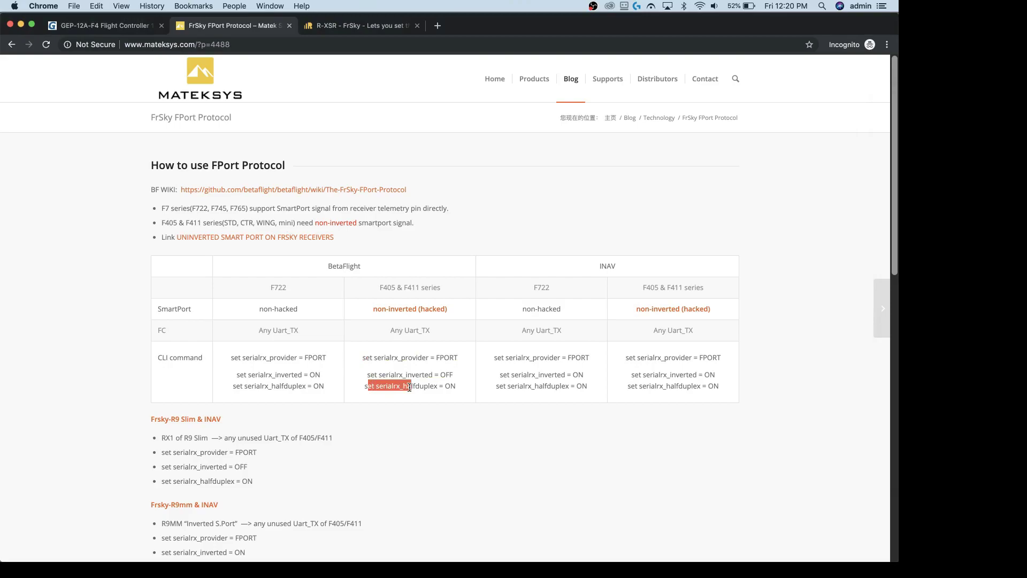